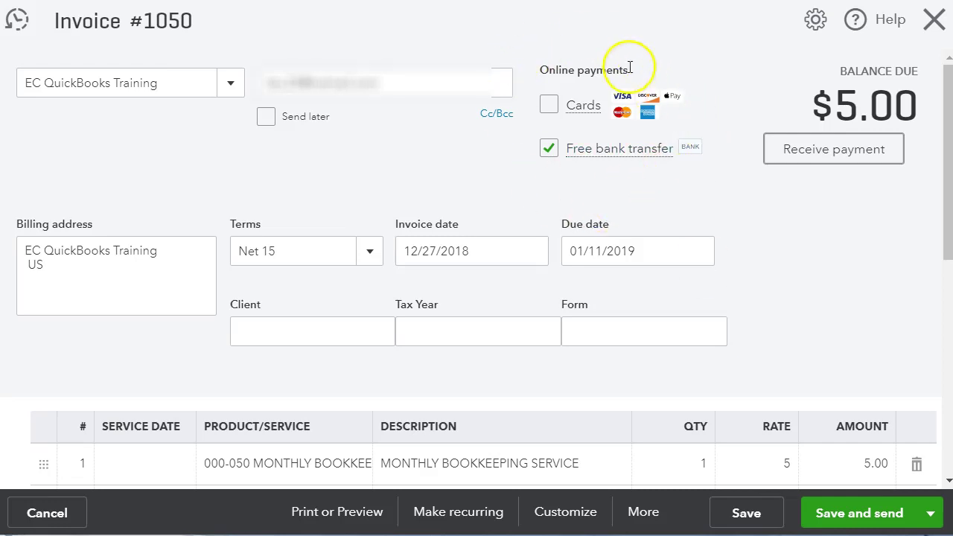
Leave Free bank transfer as the only online payment option and save invoice 1050 for emailing
click(549, 105)
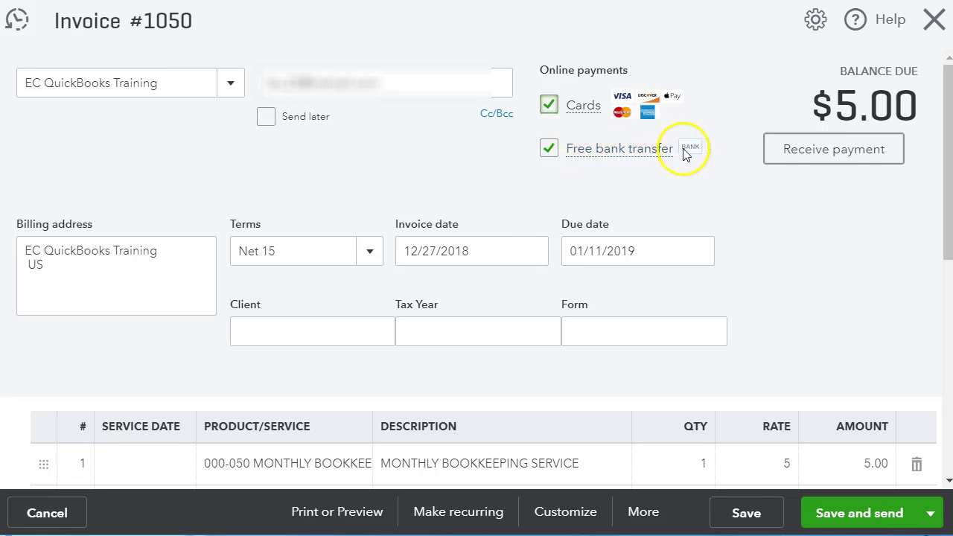
click(549, 148)
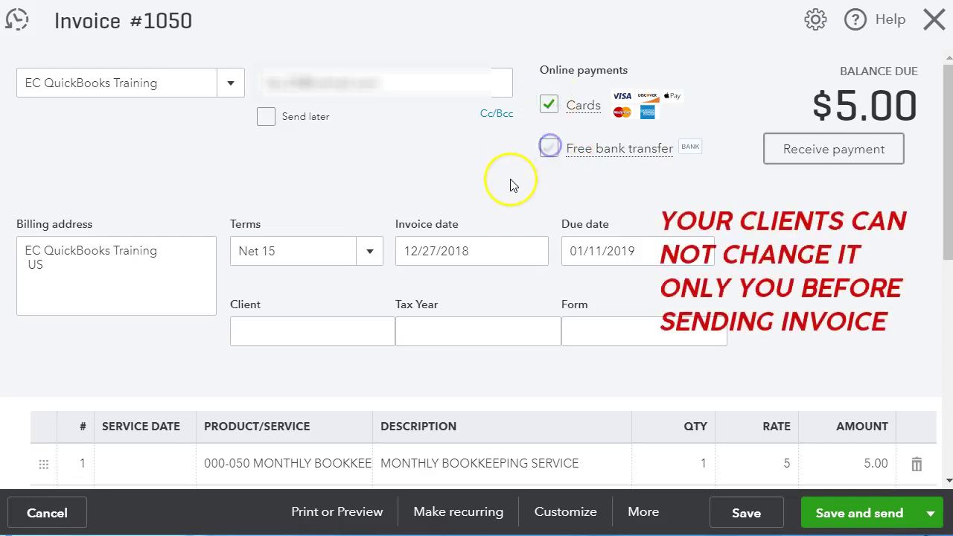
click(549, 105)
click(549, 148)
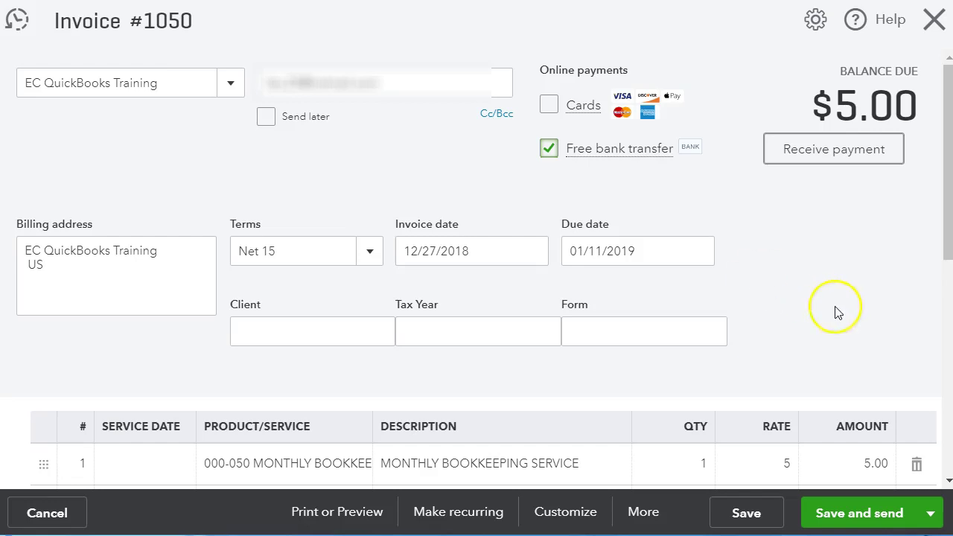
click(851, 522)
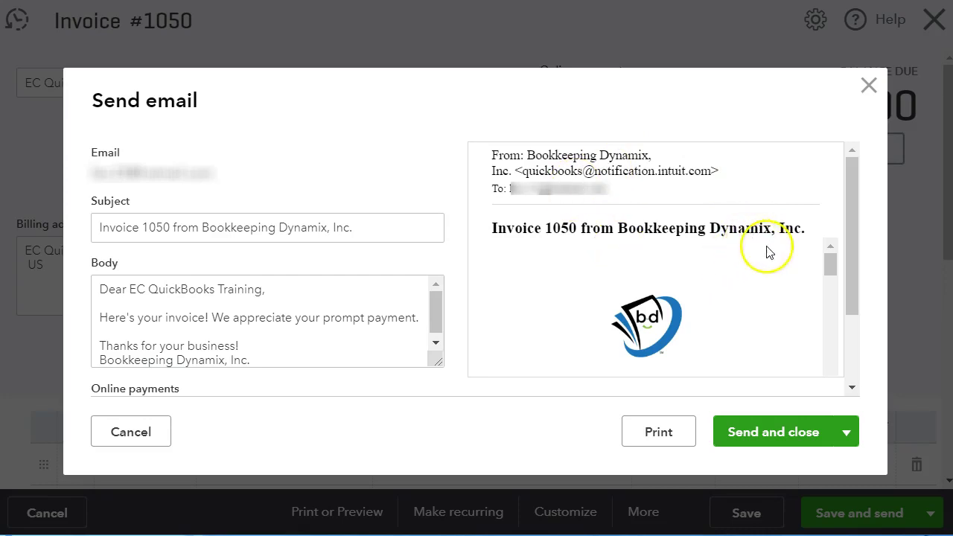
Confirm the email offers Free bank transfer and send invoice 1050 to EC QuickBooks Training
drag(849, 251, 851, 315)
drag(830, 167, 822, 313)
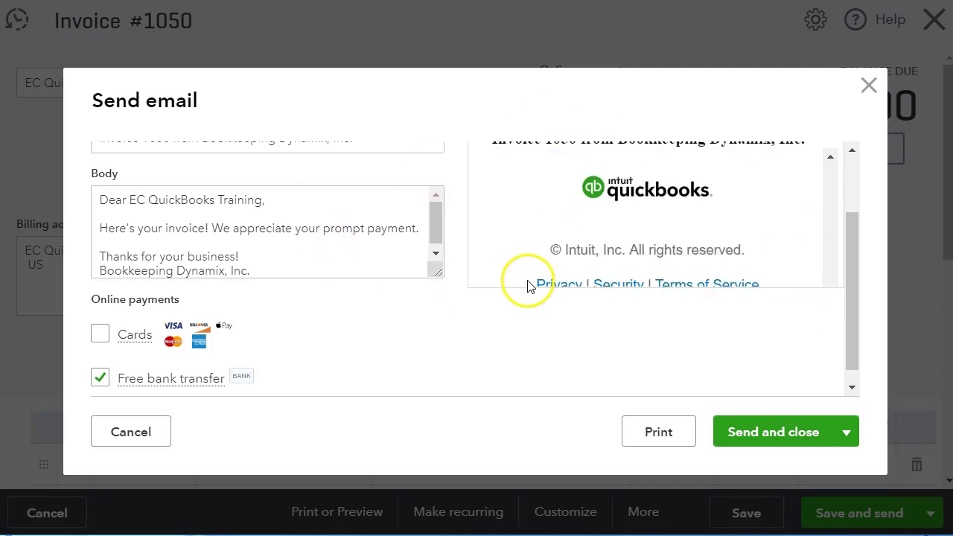
click(747, 440)
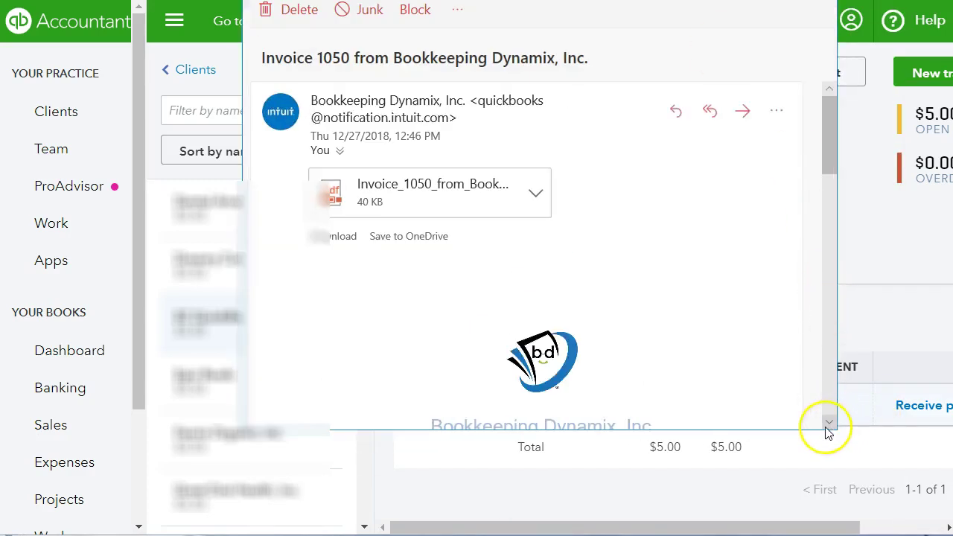
Enlarge and reposition the Invoice 1050 email window, then preview the attached invoice PDF
drag(834, 426, 952, 535)
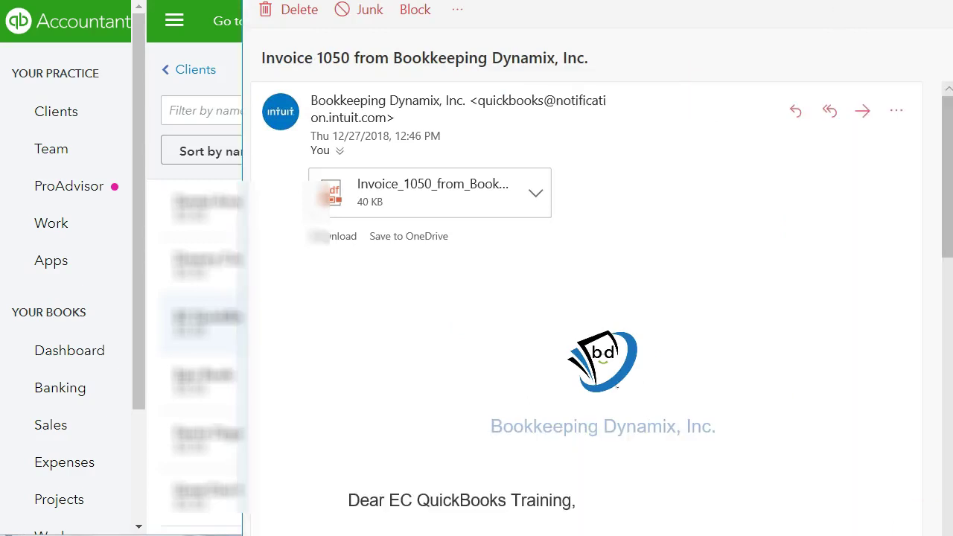
drag(875, 143, 769, 117)
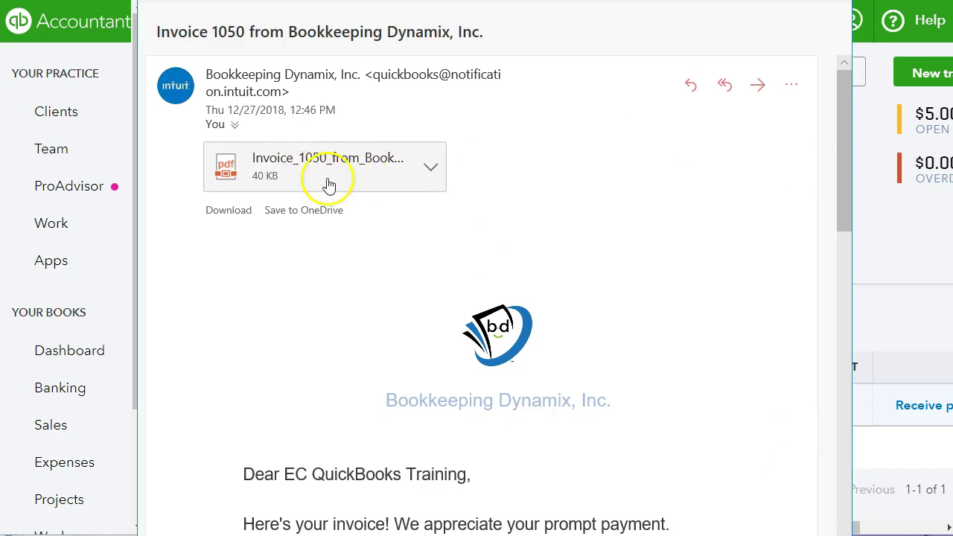
click(378, 179)
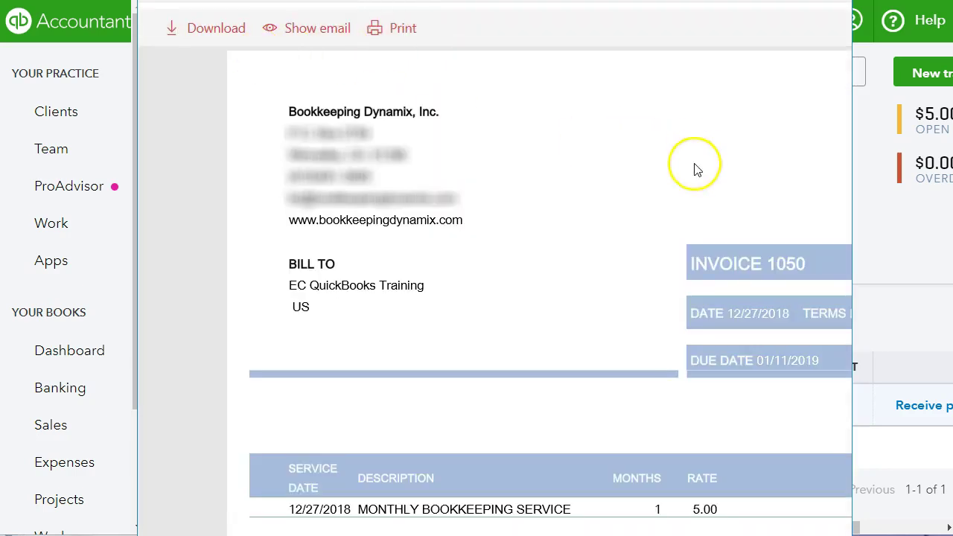
Scroll the message body to the Invoice 1050 box showing $5.00 due 01/11/2019
scroll(699, 201, down, 5)
scroll(702, 207, up, 5)
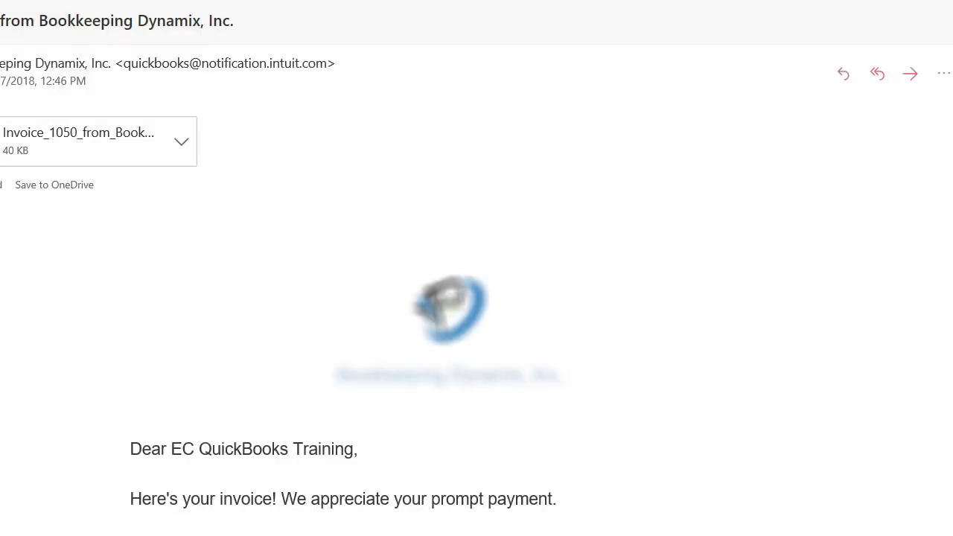
scroll(477, 298, down, 2)
scroll(451, 298, down, 7)
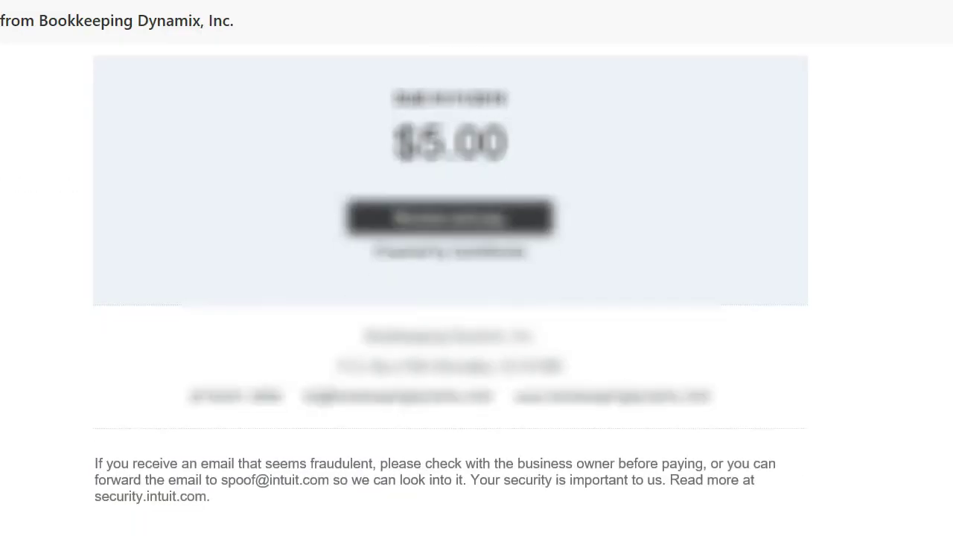
scroll(450, 298, down, 3)
scroll(451, 298, up, 3)
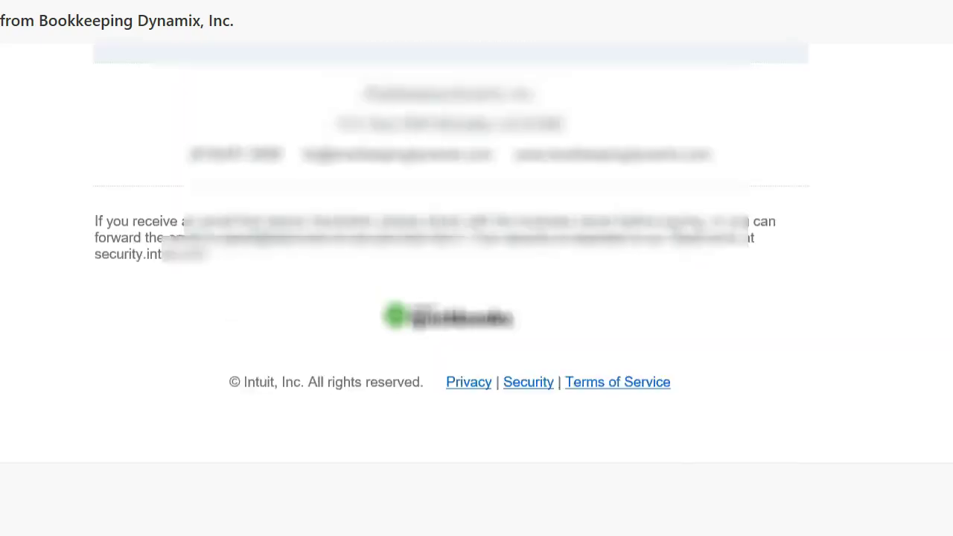
scroll(450, 283, up, 3)
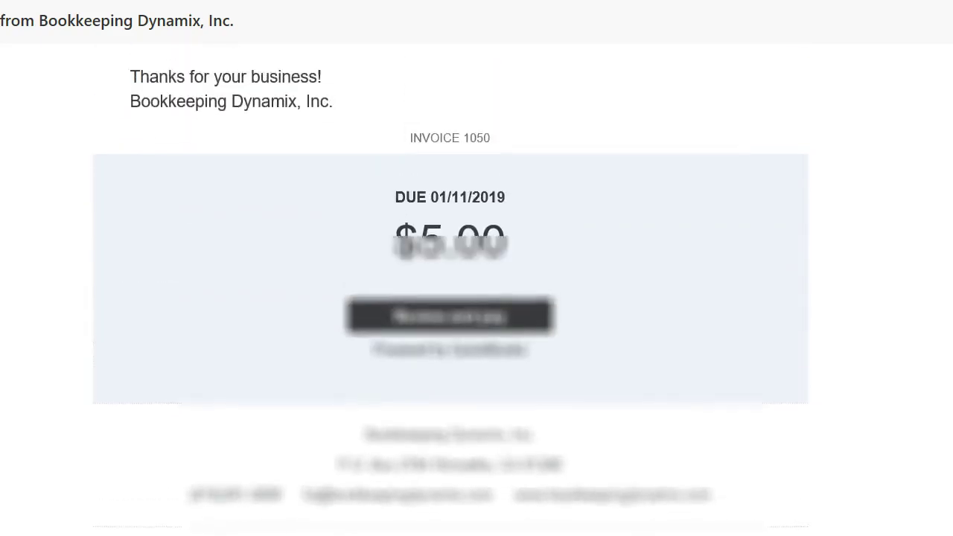
scroll(447, 328, down, 1)
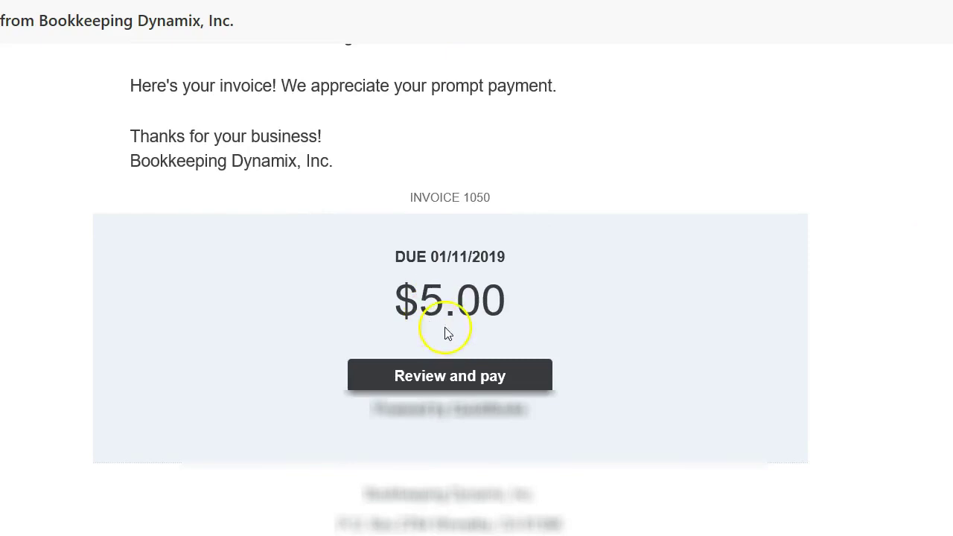
scroll(450, 298, up, 3)
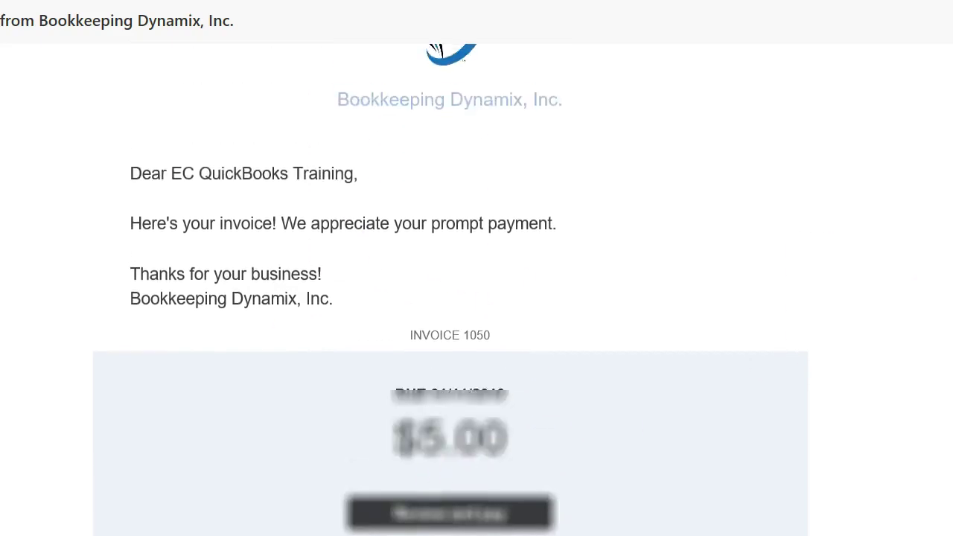
scroll(451, 298, down, 3)
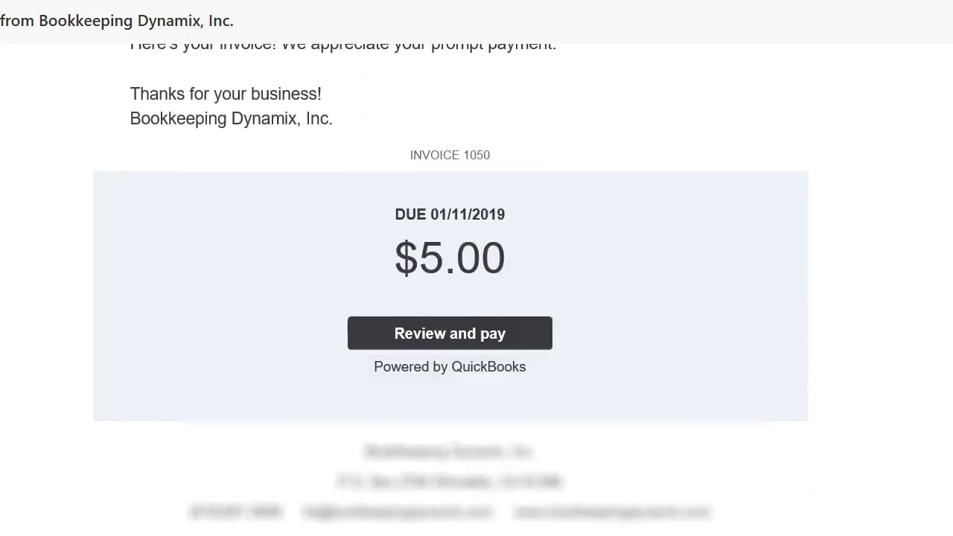
click(445, 341)
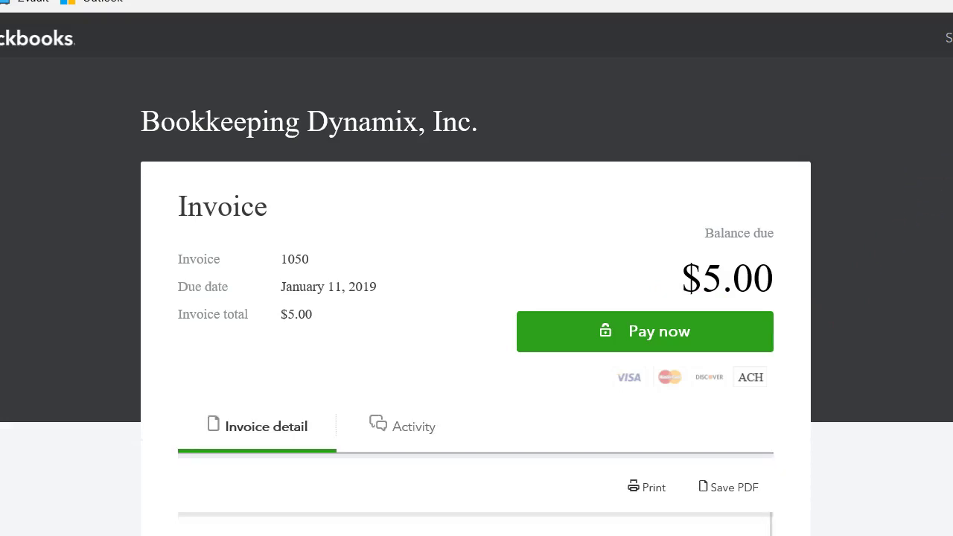
scroll(477, 298, down, 5)
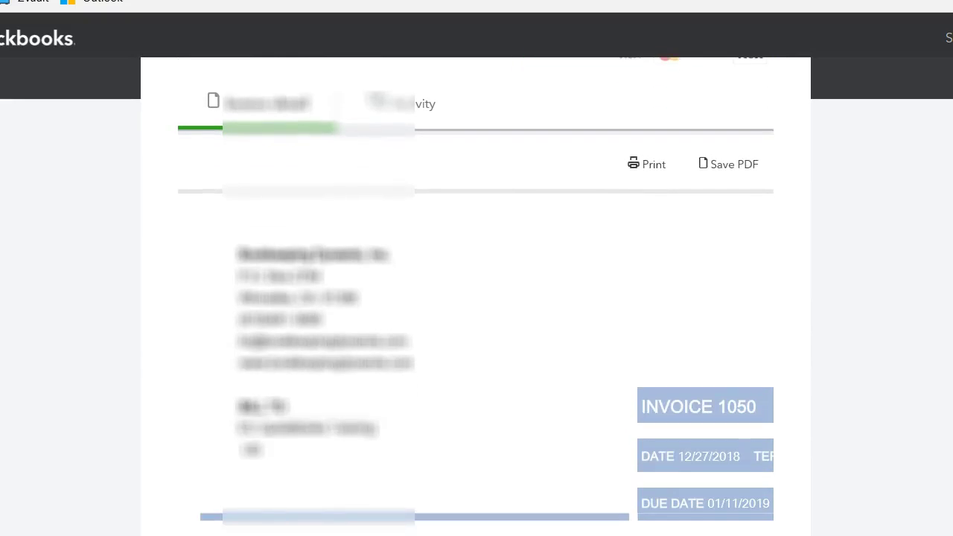
scroll(476, 298, down, 4)
scroll(476, 297, down, 3)
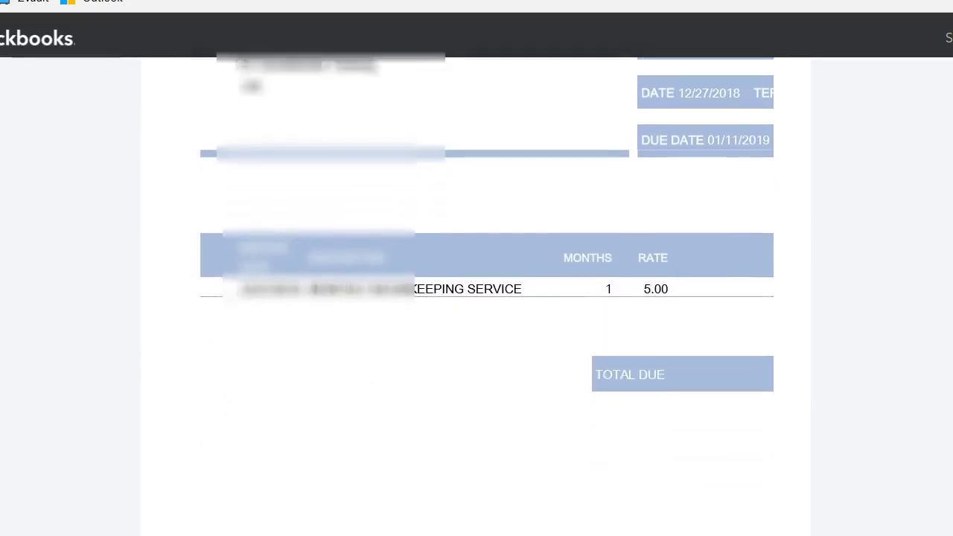
scroll(477, 298, up, 6)
scroll(476, 298, up, 4)
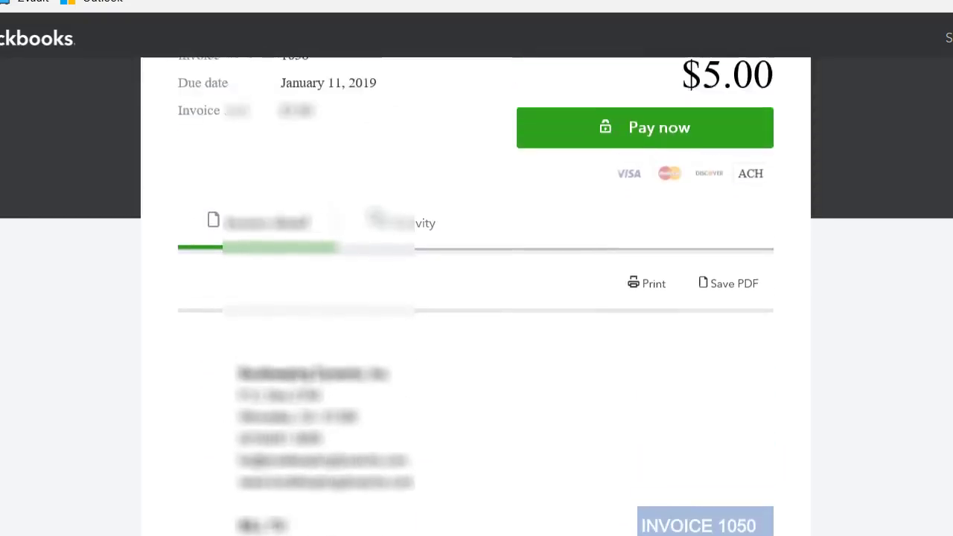
mouse_move(702, 273)
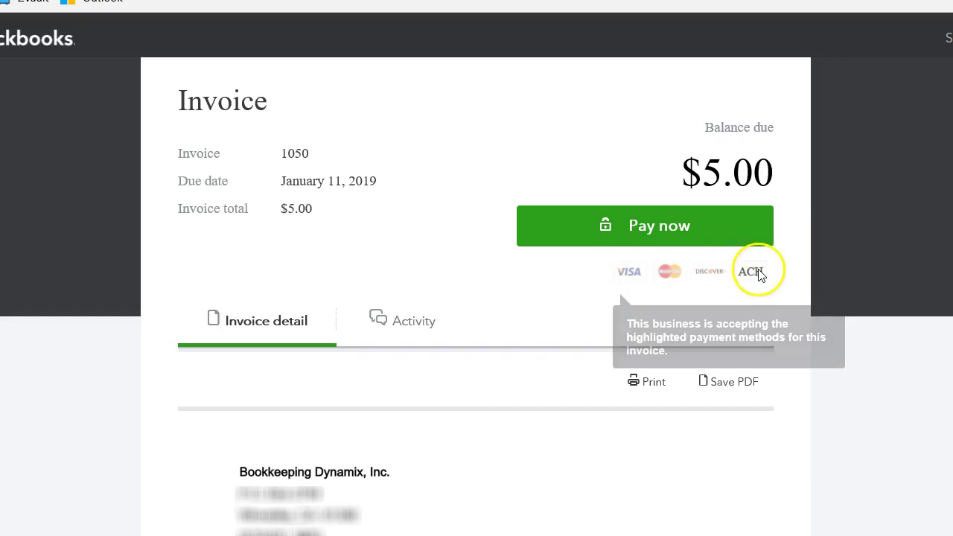
Start the online payment for invoice 1050 with Pay now
click(644, 228)
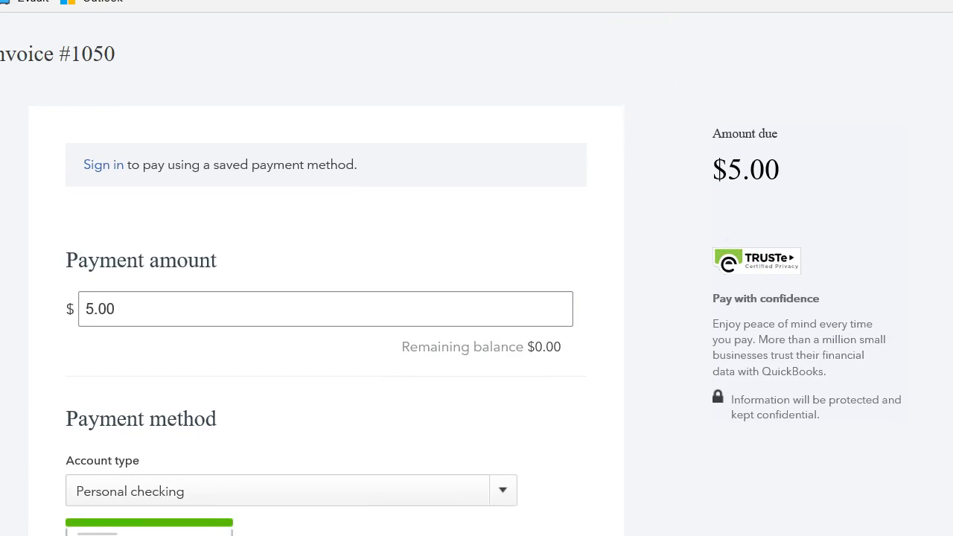
scroll(476, 320, down, 3)
scroll(406, 170, down, 2)
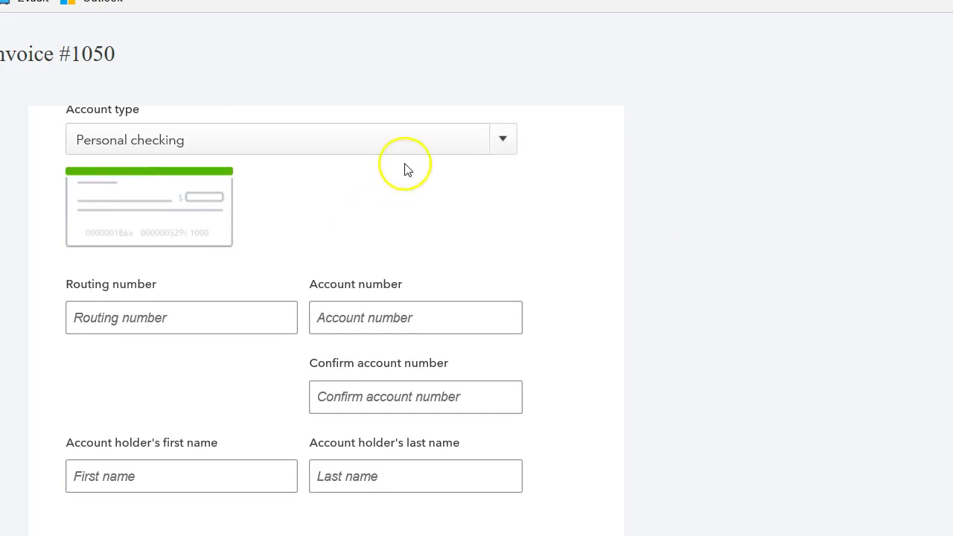
Choose Business checking as the account type and fill in the bank routing and account details
click(506, 141)
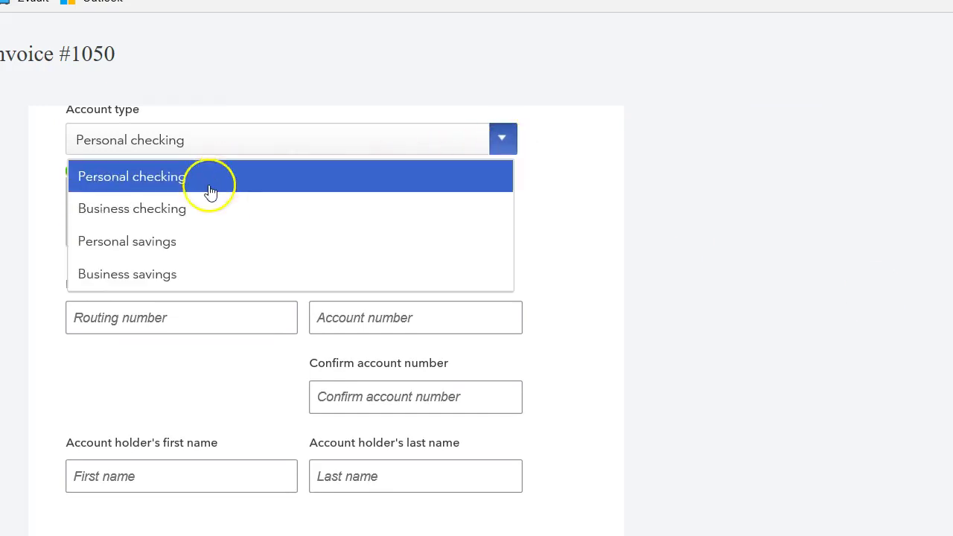
click(207, 219)
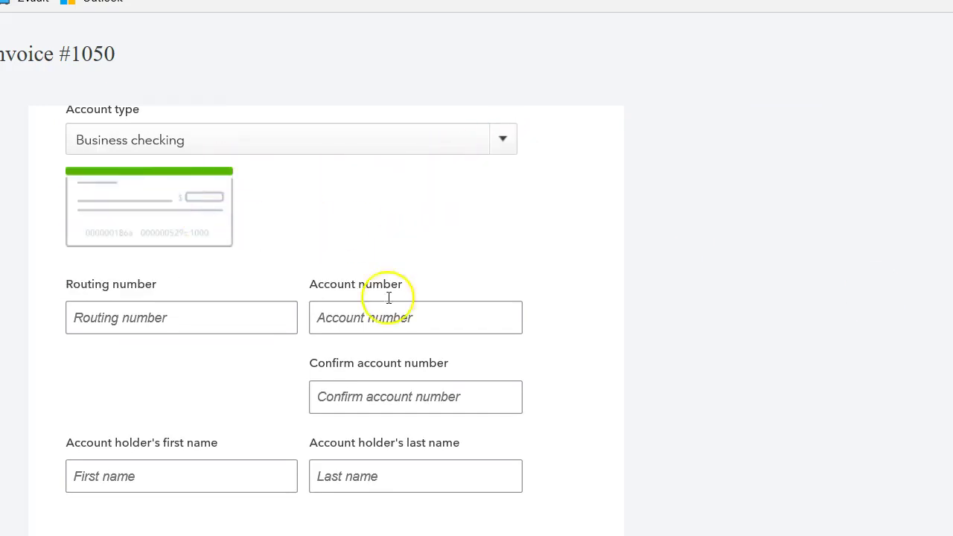
click(210, 316)
scroll(293, 321, down, 3)
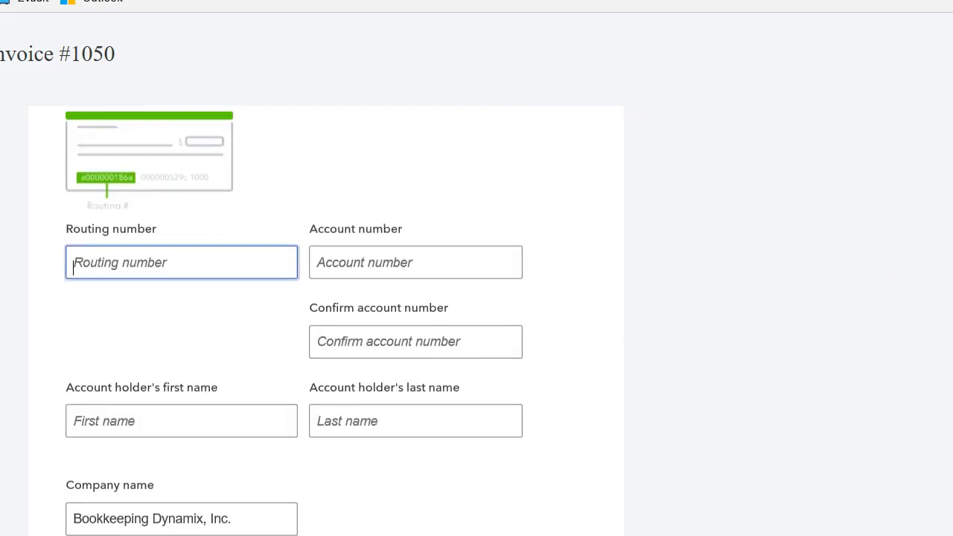
scroll(325, 321, up, 1)
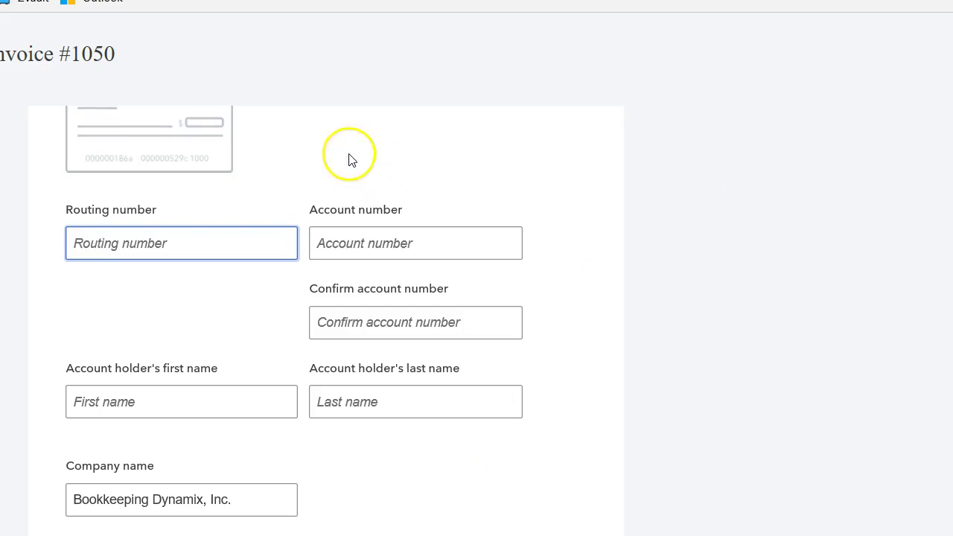
click(243, 244)
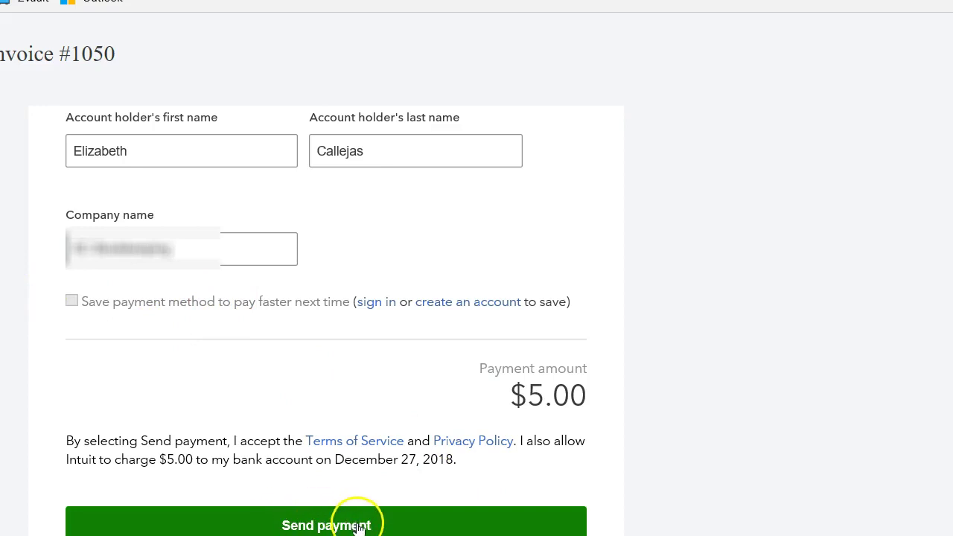
scroll(476, 320, up, 10)
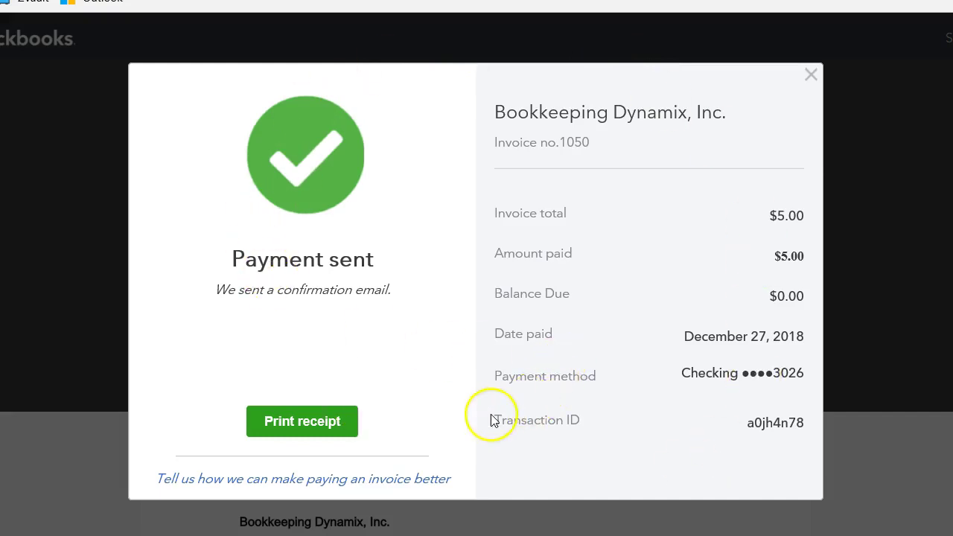
Print a receipt for the $5.00 bank payment on invoice 1050
click(297, 425)
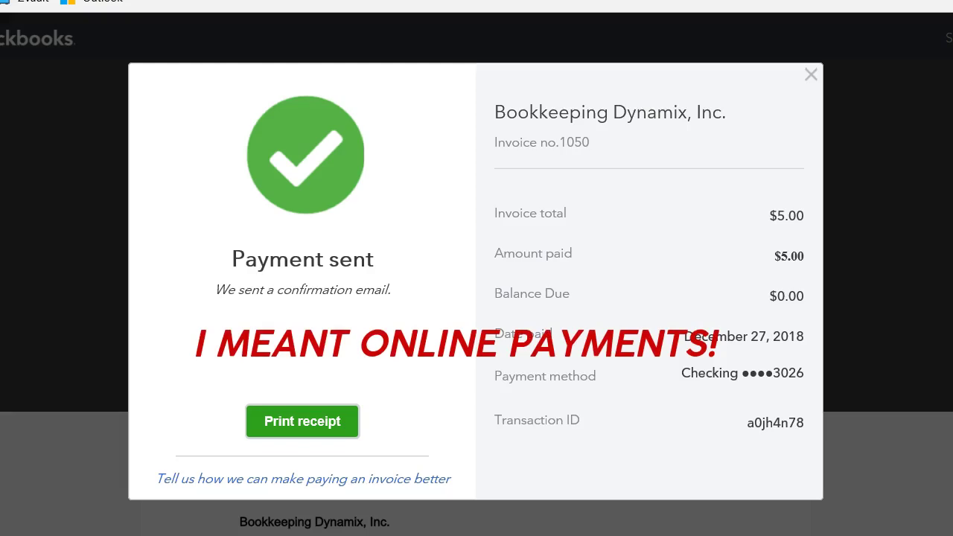
click(184, 462)
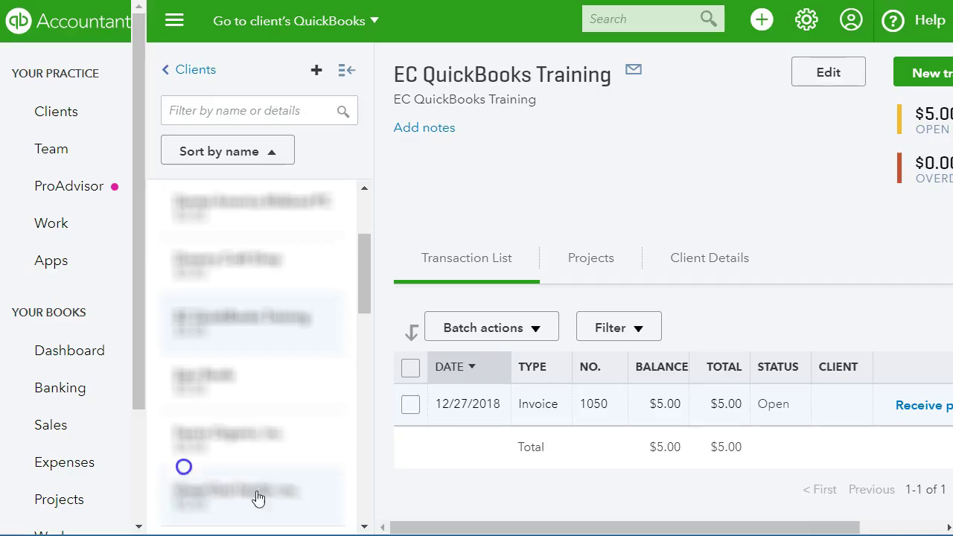
click(742, 415)
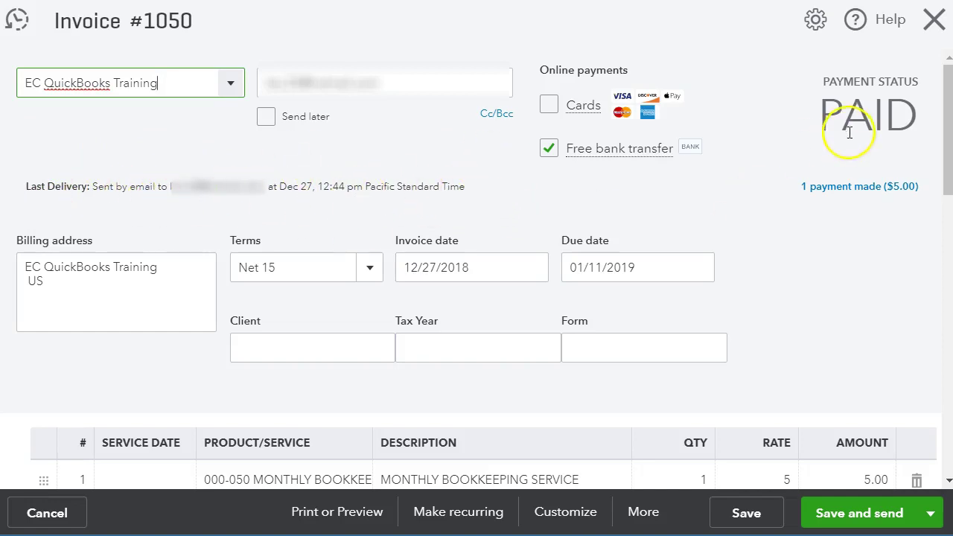
drag(944, 123, 943, 200)
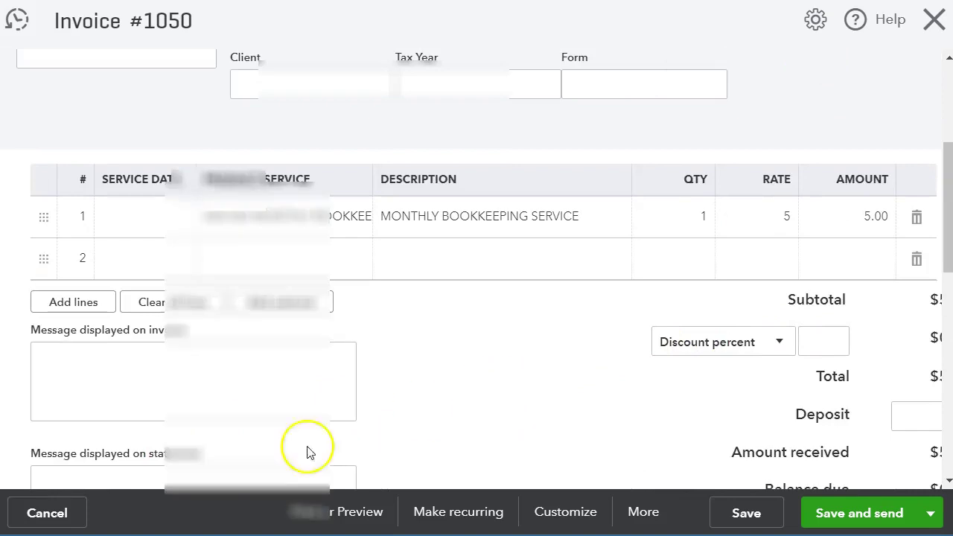
click(65, 513)
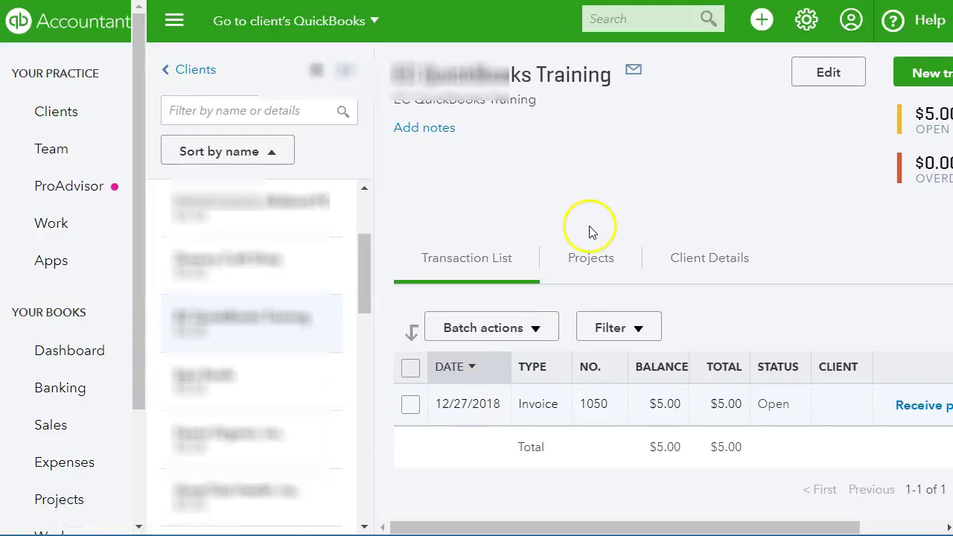